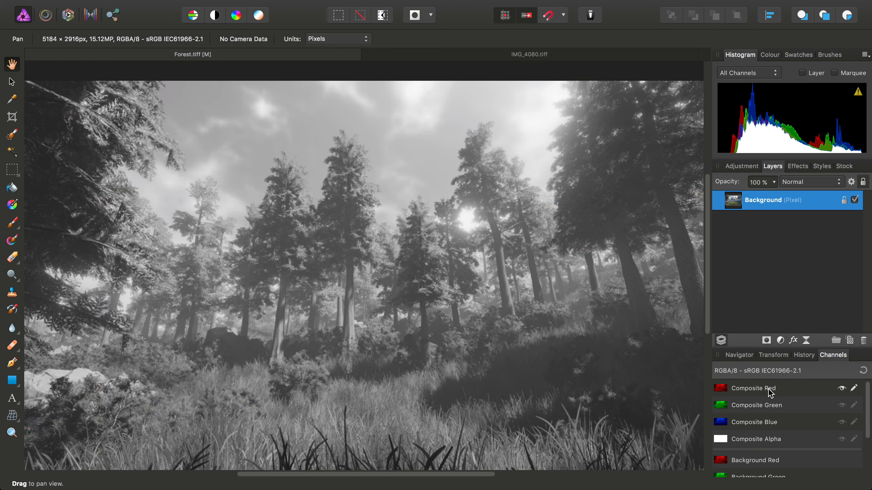
# Examine the forest image's composite red, green and blue channels individually, return to red, and restore the full-colour view
pyautogui.keyDown('alt'); pyautogui.click(768, 408); pyautogui.keyUp('alt')
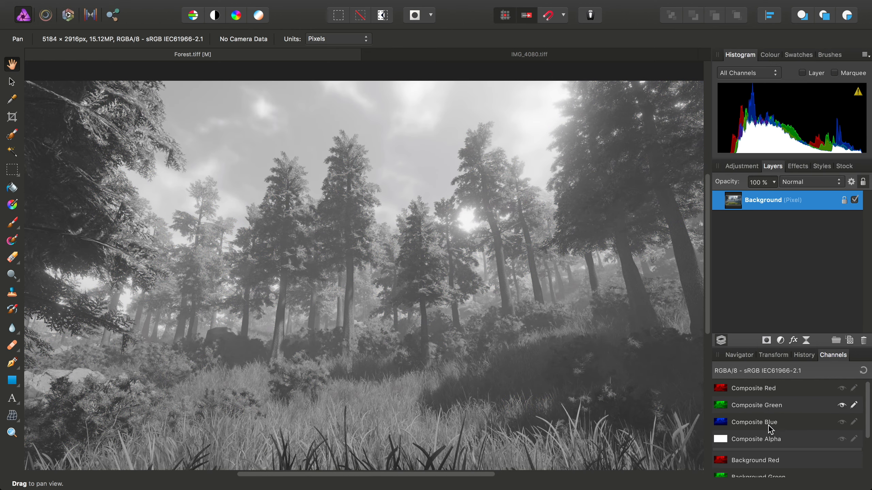
pyautogui.keyDown('alt'); pyautogui.click(767, 424); pyautogui.keyUp('alt')
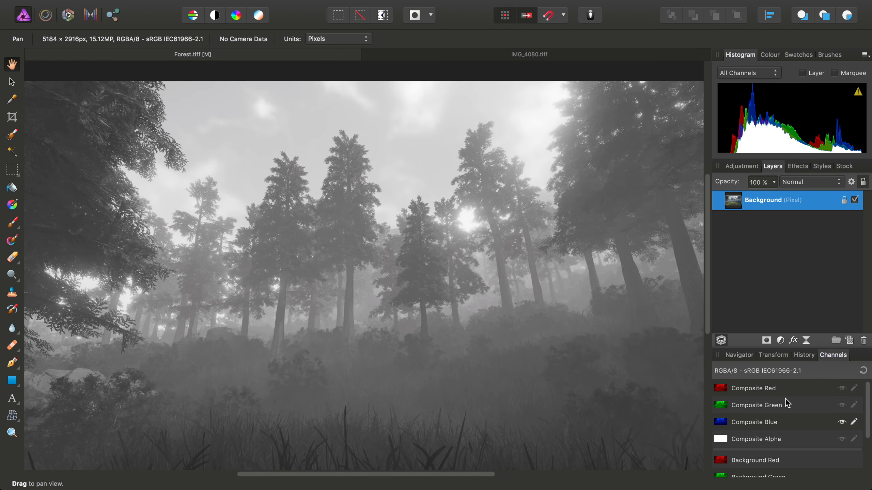
pyautogui.keyDown('alt'); pyautogui.click(770, 408); pyautogui.keyUp('alt')
pyautogui.keyDown('alt'); pyautogui.click(762, 388); pyautogui.keyUp('alt')
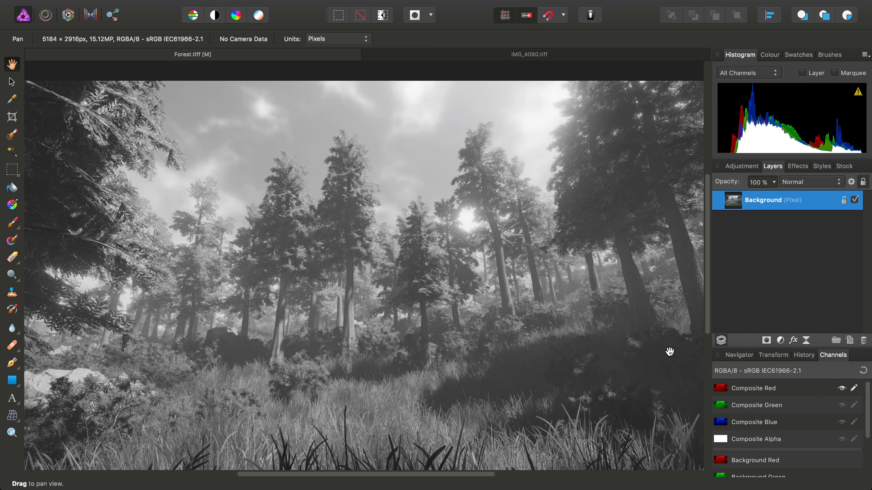
pyautogui.moveTo(52, 169); pyautogui.dragTo(143, 200)
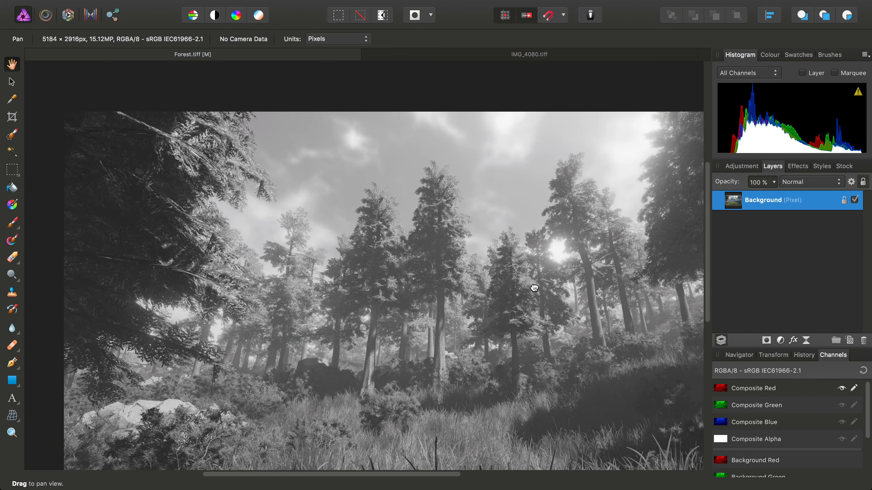
pyautogui.moveTo(531, 288); pyautogui.dragTo(449, 237)
pyautogui.press('super+0')
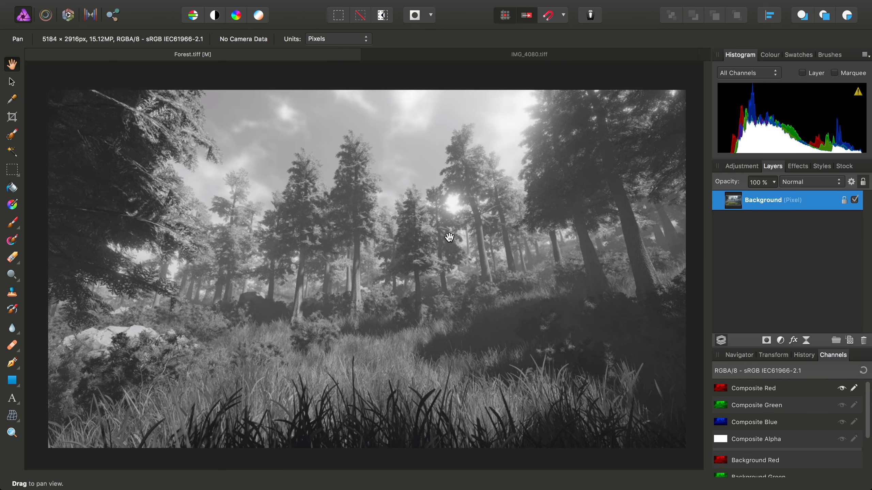
pyautogui.click(862, 371)
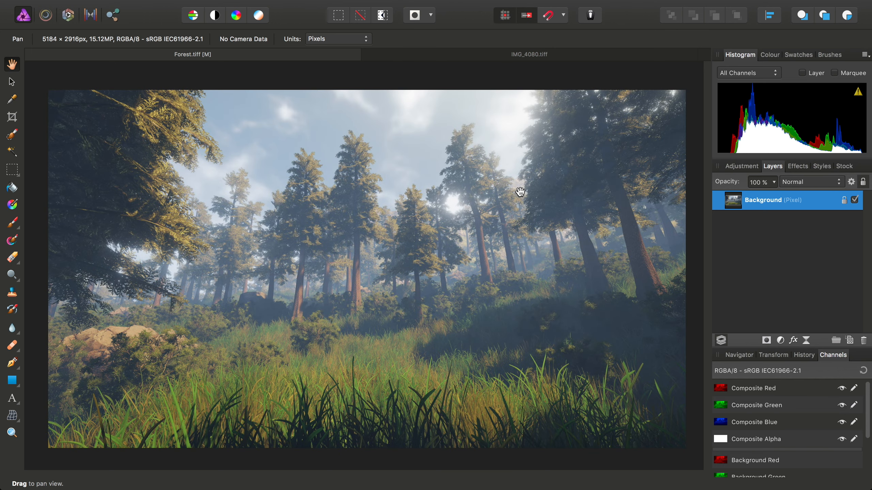
# Create a greyscale layer from the Background Red channel and place it beneath the Background layer
pyautogui.moveTo(868, 400); pyautogui.dragTo(868, 437)
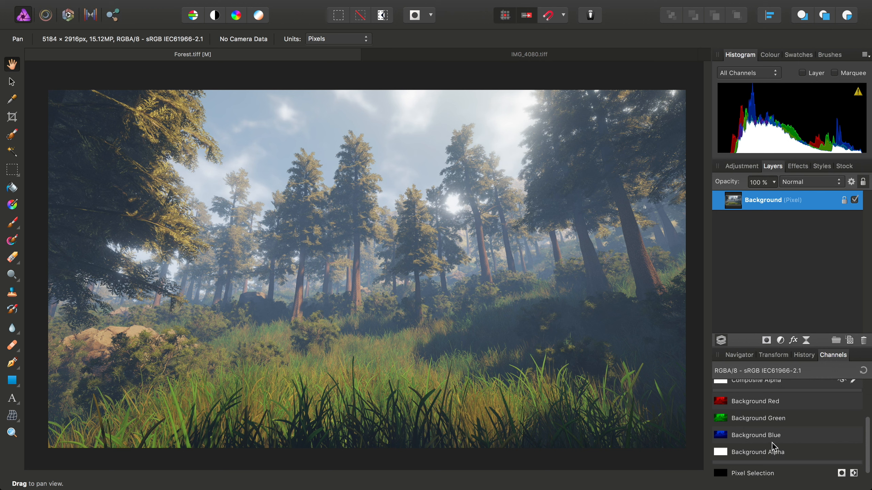
pyautogui.rightClick(746, 400)
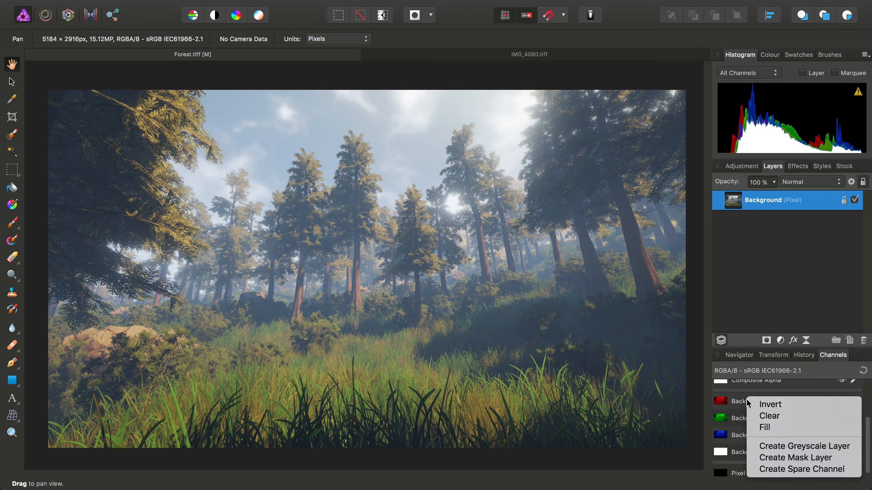
pyautogui.click(812, 445)
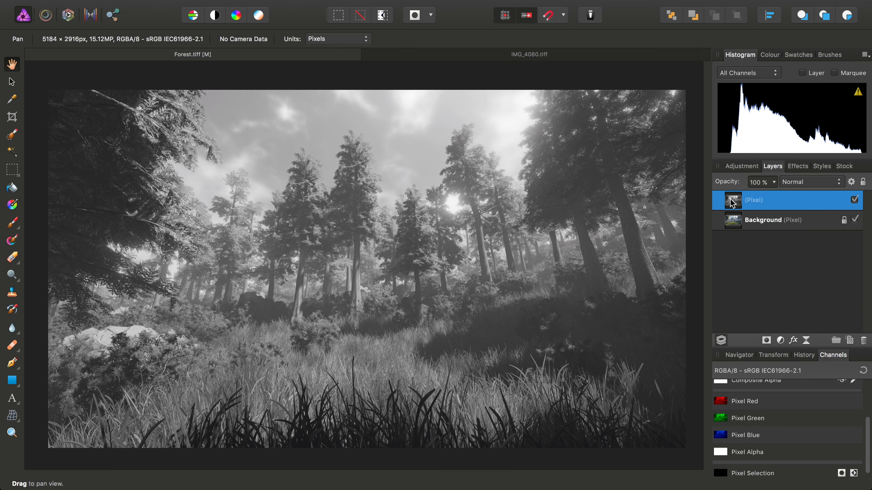
pyautogui.moveTo(730, 223); pyautogui.dragTo(728, 231)
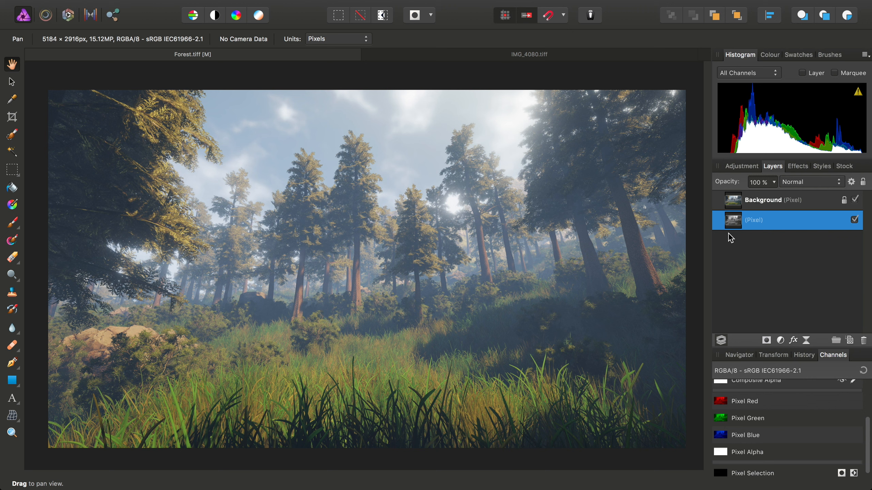
# Start Apply Image on the Background layer, using the greyscale pixel layer beneath it as the source
pyautogui.click(762, 202)
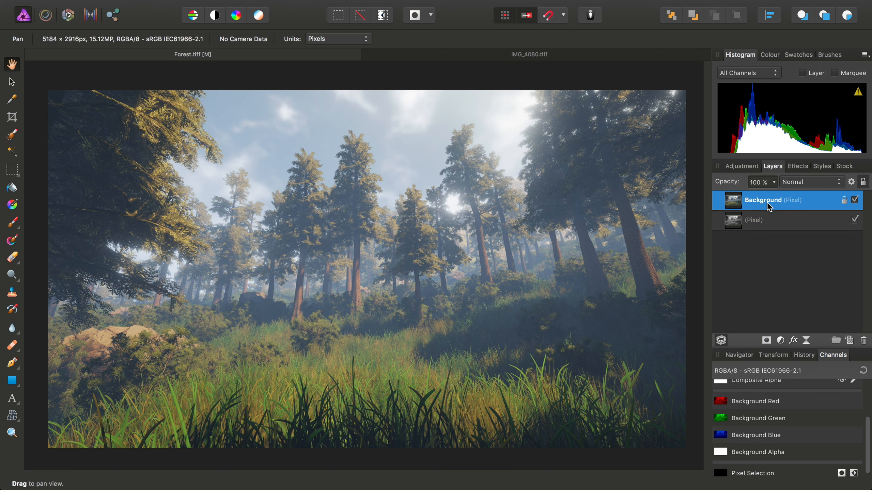
pyautogui.click(376, 6)
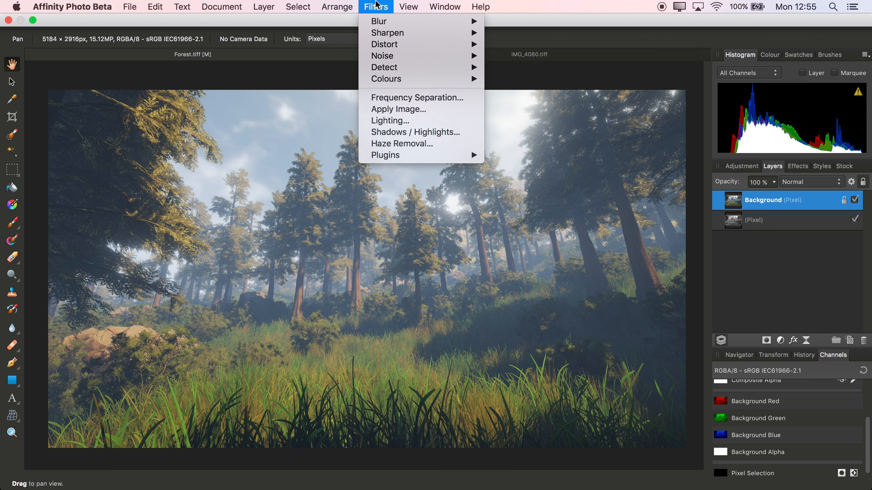
pyautogui.click(401, 112)
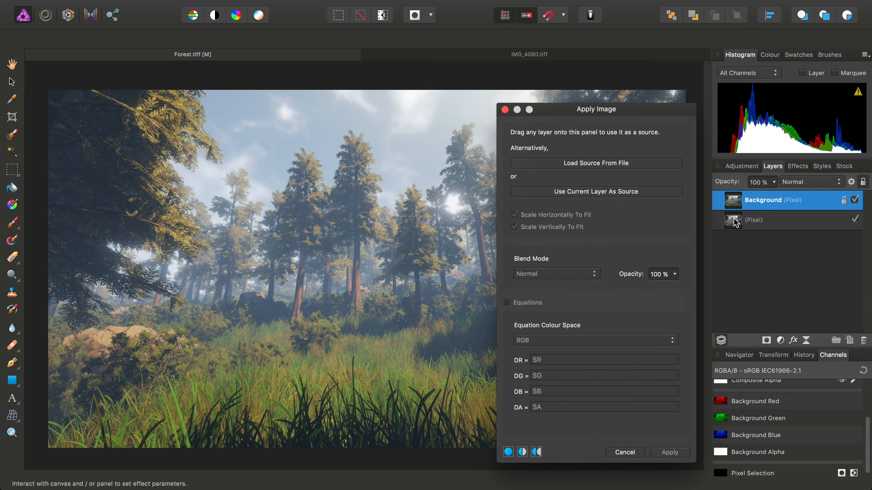
pyautogui.moveTo(734, 219); pyautogui.dragTo(597, 179)
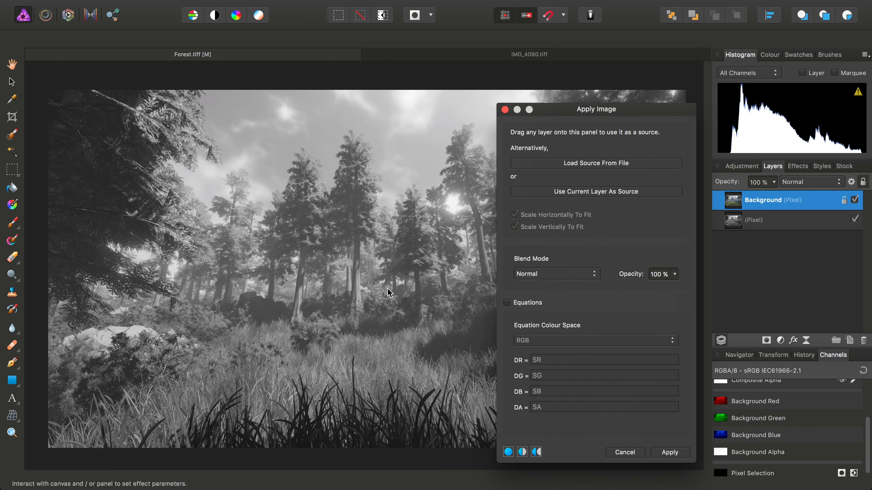
# Enable equations for Apply Image and set the equation colour space to LAB
pyautogui.click(527, 303)
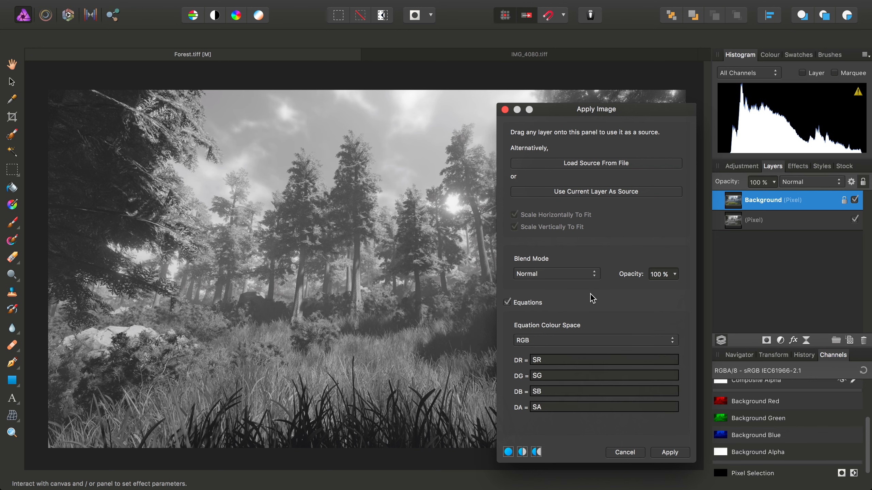
pyautogui.click(560, 338)
pyautogui.click(537, 369)
pyautogui.moveTo(575, 112); pyautogui.dragTo(530, 45)
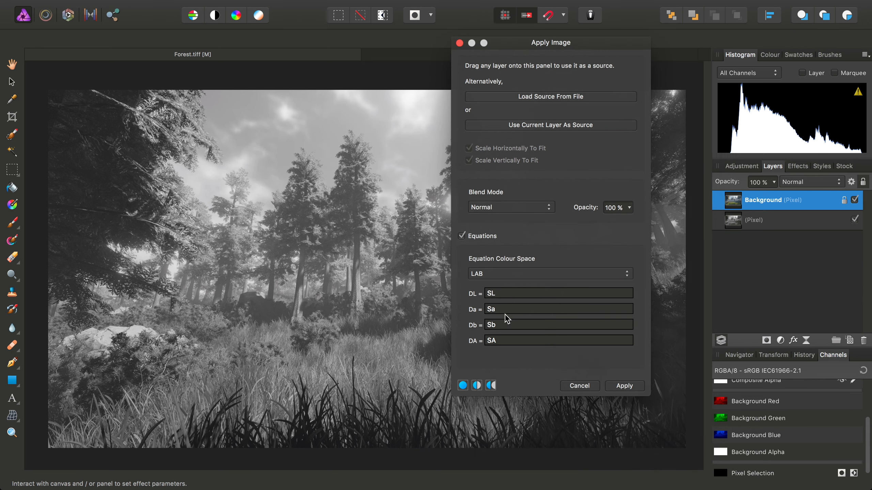
# Set the Da equation to Da and the Db equation to Db to keep the forest image's original colour
pyautogui.click(491, 311)
pyautogui.doubleClick(510, 309)
pyautogui.write('Da')
pyautogui.click(510, 325)
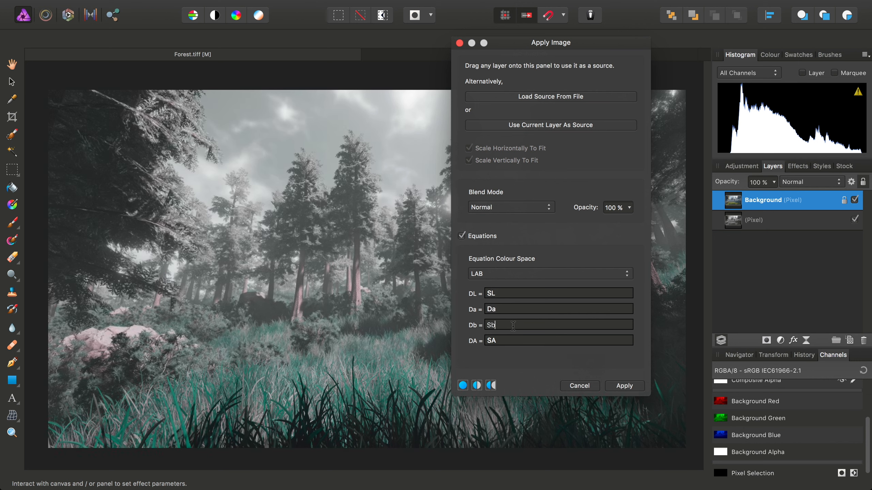
pyautogui.doubleClick(513, 325)
pyautogui.write('Db')
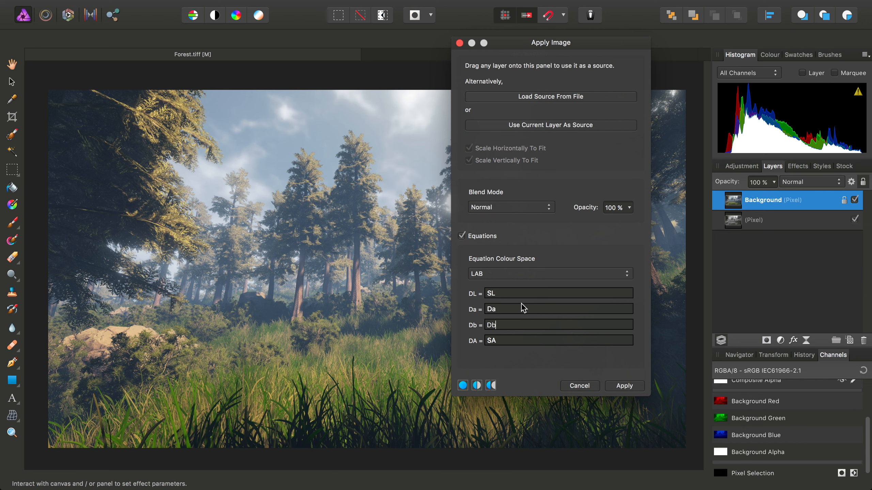
pyautogui.click(517, 293)
# Compare the forest image before and after with the split preview, and apply the Apply Image filter
pyautogui.moveTo(555, 46); pyautogui.dragTo(758, 18)
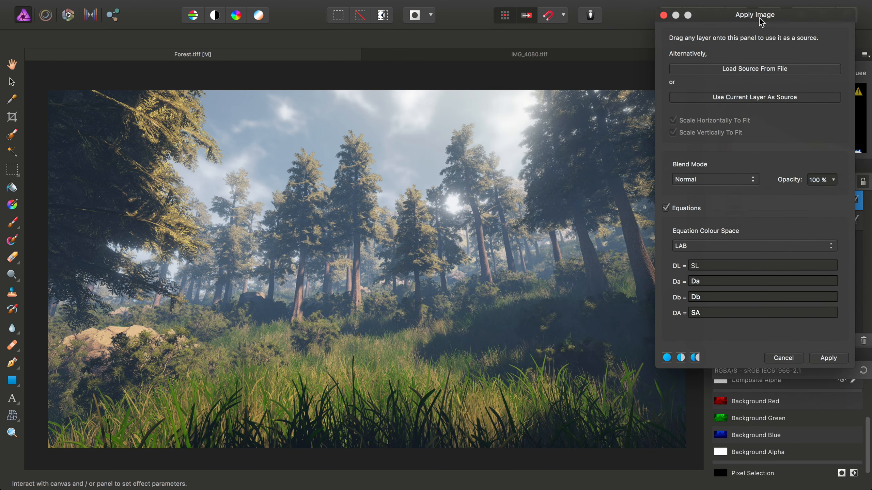
pyautogui.click(681, 358)
pyautogui.moveTo(367, 269); pyautogui.dragTo(675, 369)
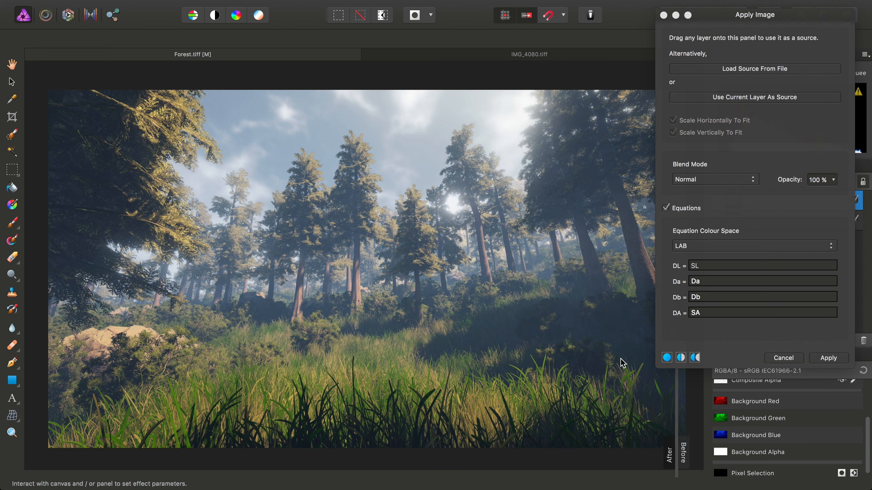
pyautogui.click(828, 357)
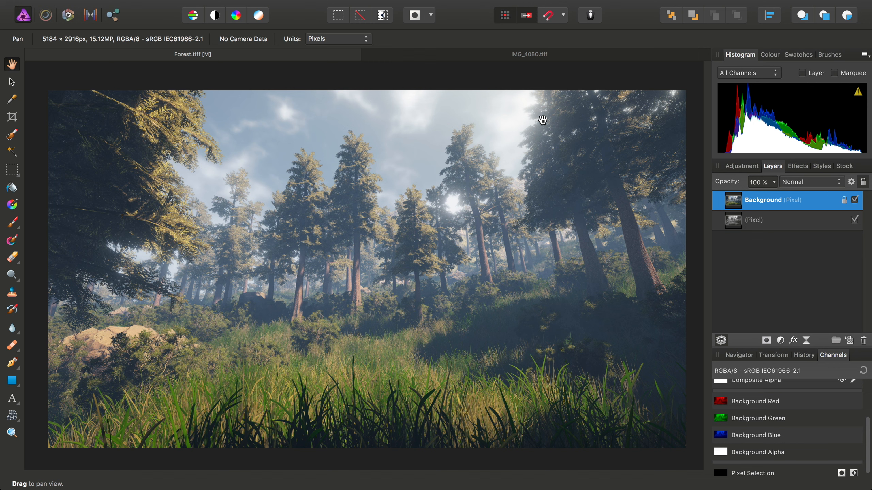
# Switch to IMG_4080.tiff, examine its composite red, green and blue channels individually, and restore the full-colour view
pyautogui.click(533, 54)
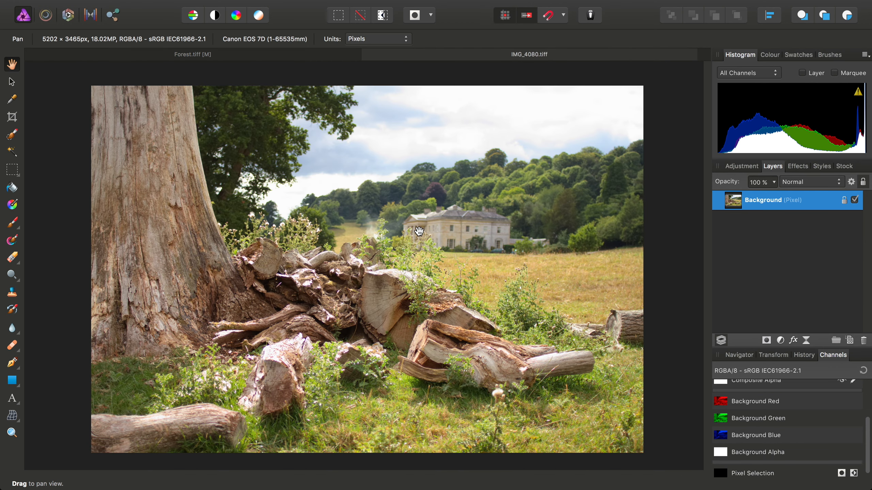
pyautogui.scroll(3, 783, 409)
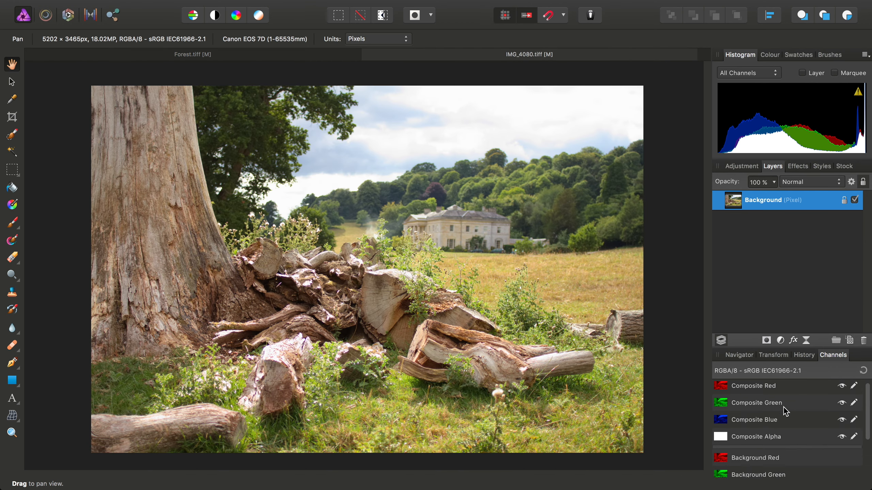
pyautogui.keyDown('alt'); pyautogui.click(757, 390); pyautogui.keyUp('alt')
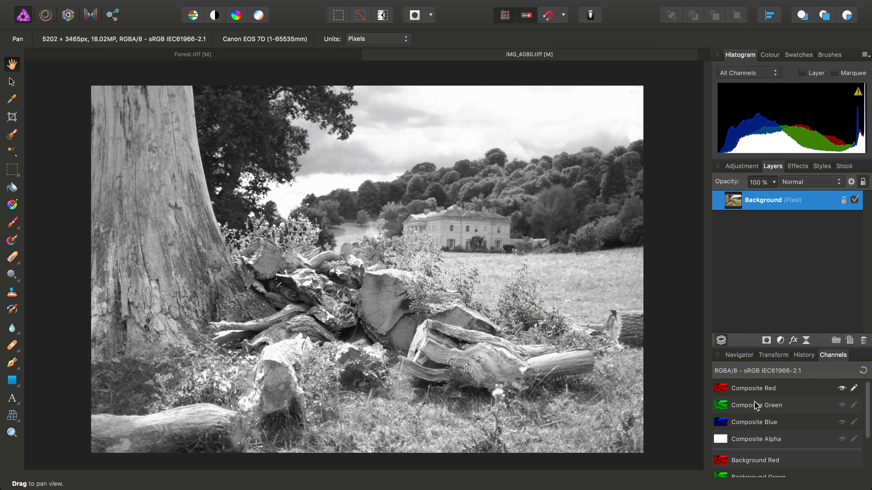
pyautogui.keyDown('alt'); pyautogui.click(754, 404); pyautogui.keyUp('alt')
pyautogui.keyDown('alt'); pyautogui.click(755, 420); pyautogui.keyUp('alt')
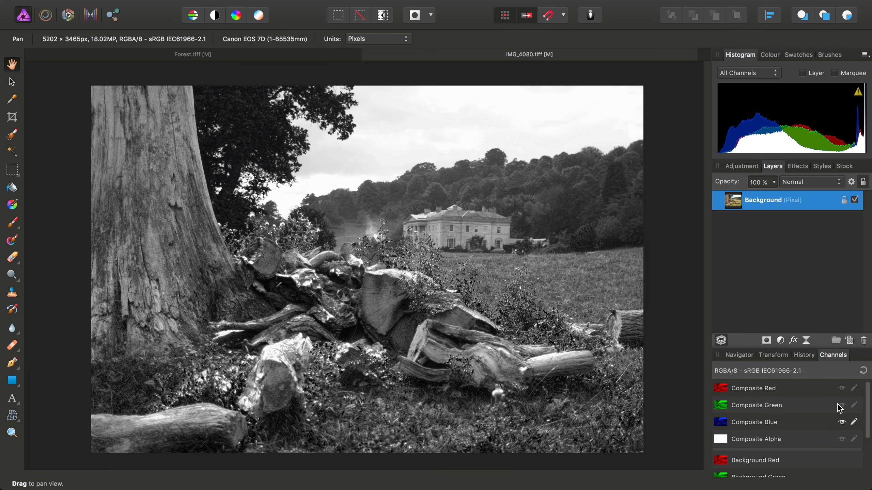
pyautogui.click(863, 372)
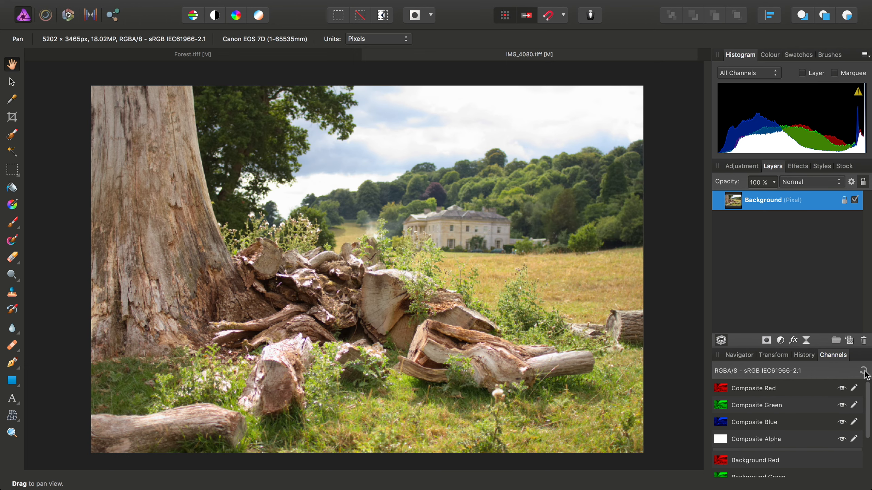
# Create a greyscale layer from the Background Blue channel of IMG_4080.tiff and place it beneath the Background layer
pyautogui.scroll(-3, 868, 395)
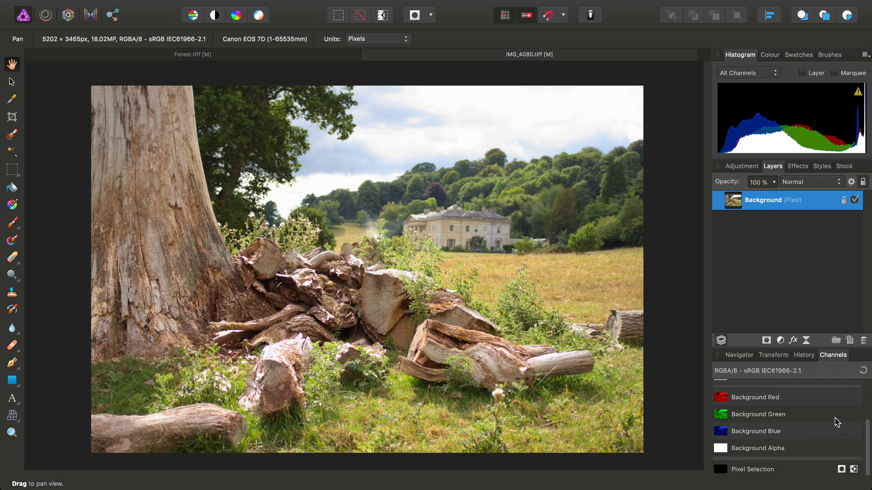
pyautogui.rightClick(722, 433)
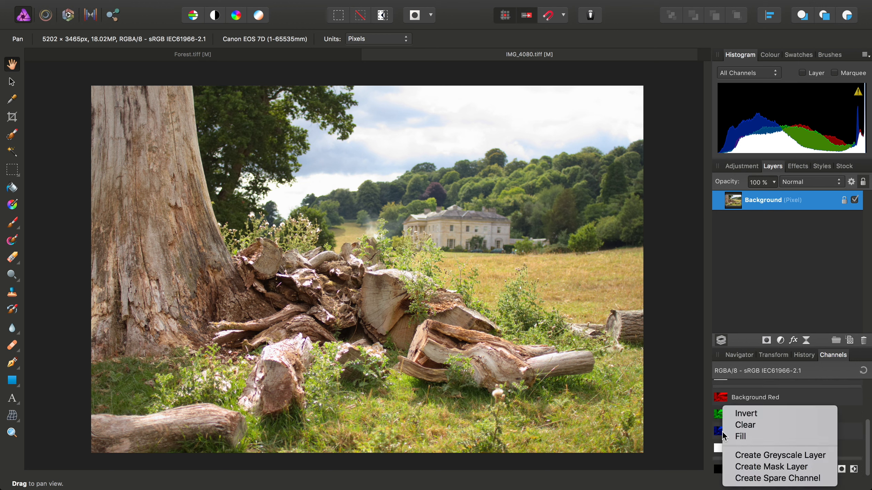
pyautogui.click(775, 456)
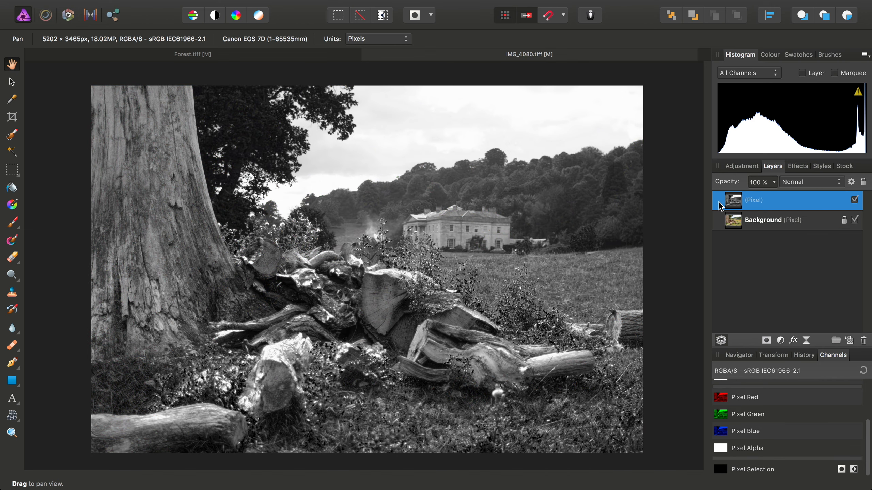
pyautogui.moveTo(729, 203); pyautogui.dragTo(728, 234)
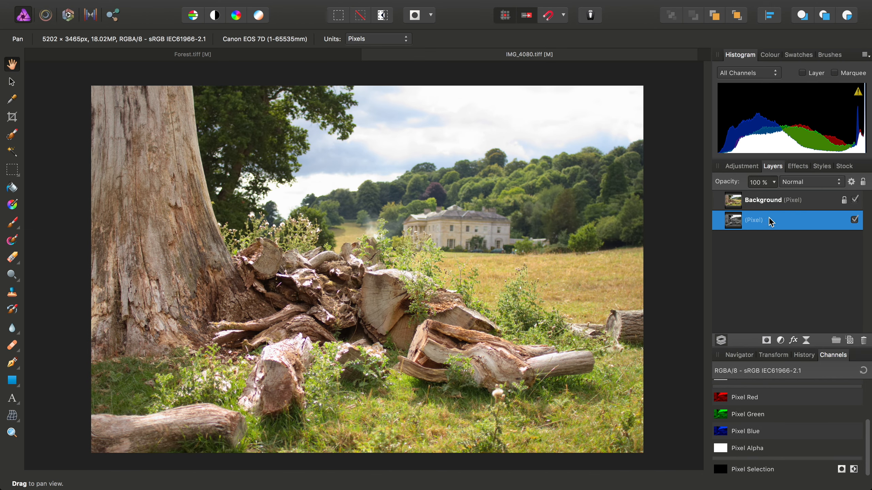
# Start Apply Image on the Background layer of IMG_4080.tiff, using the blue-channel greyscale layer as the source
pyautogui.click(763, 199)
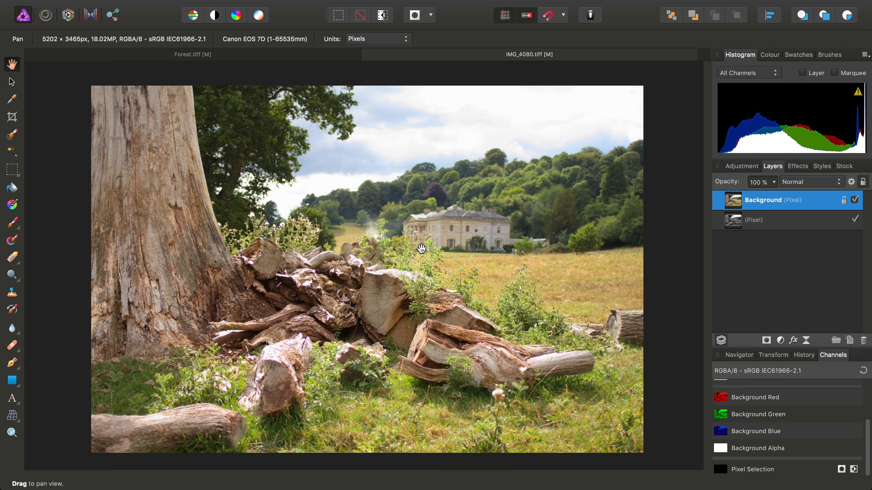
pyautogui.moveTo(406, 4)
pyautogui.click(375, 7)
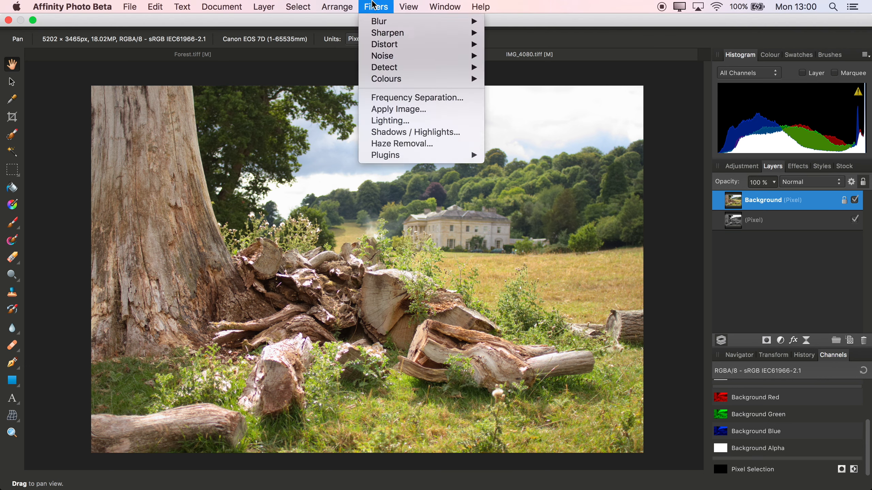
pyautogui.click(391, 109)
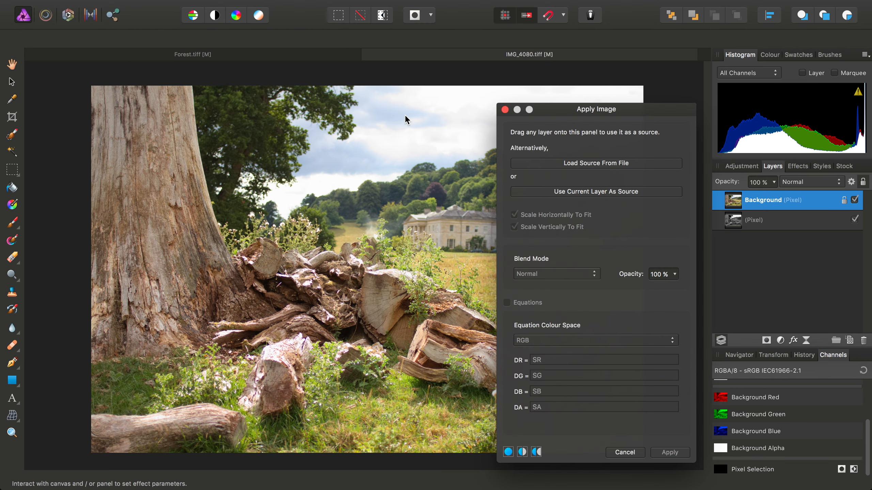
pyautogui.moveTo(608, 109); pyautogui.dragTo(568, 70)
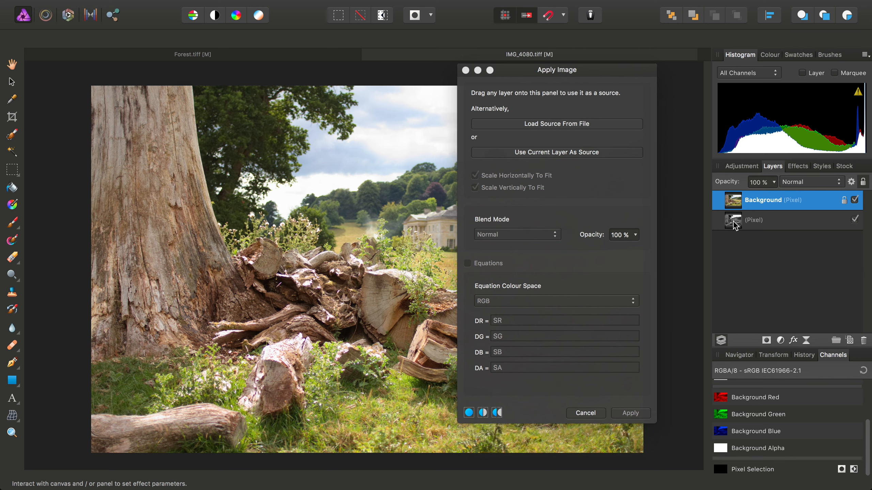
pyautogui.moveTo(695, 210); pyautogui.dragTo(576, 183)
# Enable equations for the Apply Image filter and set the equation colour space to CMYK
pyautogui.click(468, 263)
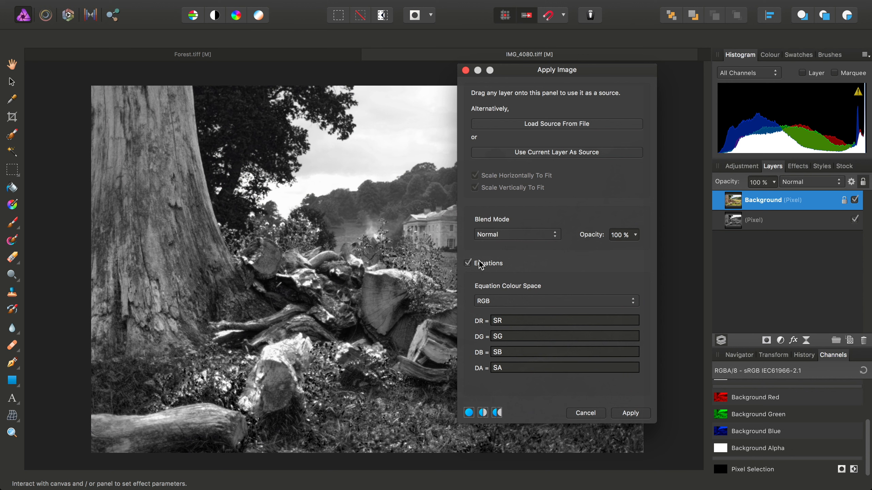
pyautogui.click(549, 302)
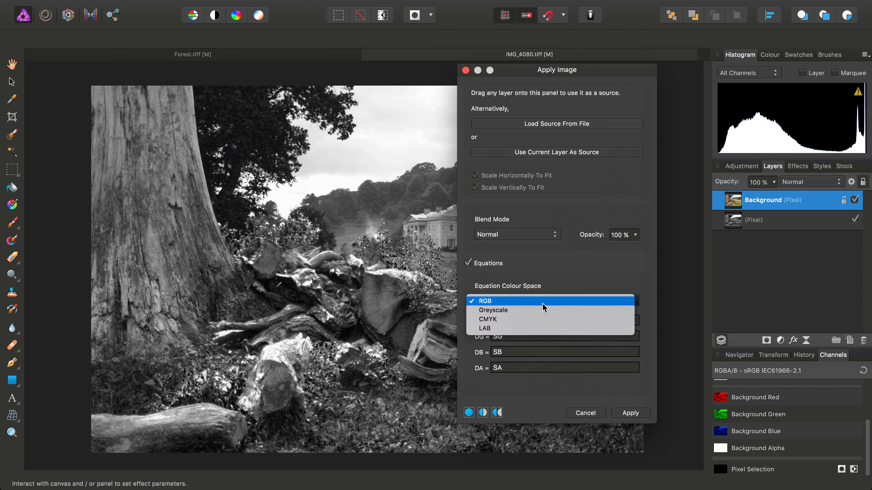
pyautogui.click(494, 320)
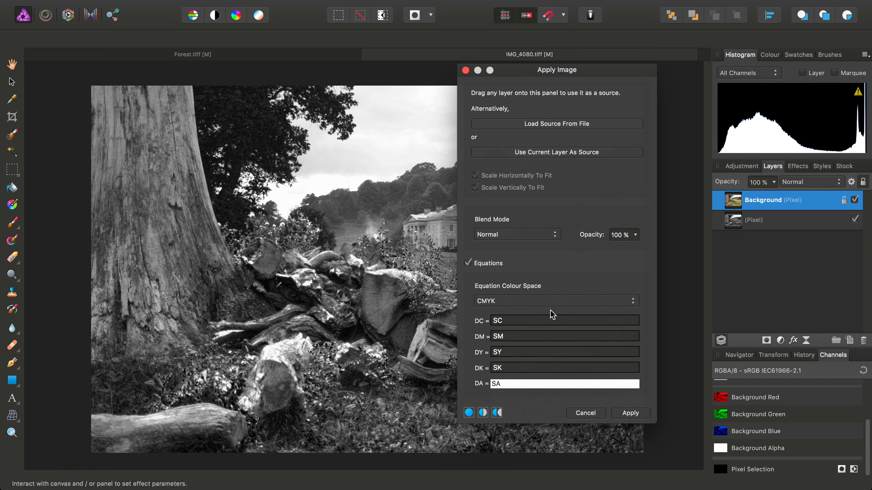
pyautogui.moveTo(556, 71); pyautogui.dragTo(679, 28)
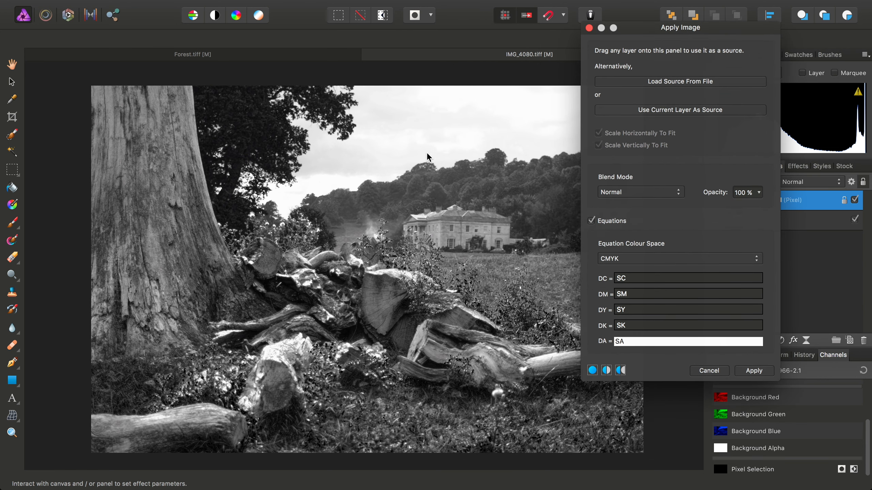
# Set the cyan, magenta and yellow equations to DC, DM and DY so those channels keep the Background's own values
pyautogui.moveTo(654, 280); pyautogui.dragTo(598, 281)
pyautogui.write('DC')
pyautogui.moveTo(636, 296); pyautogui.dragTo(600, 296)
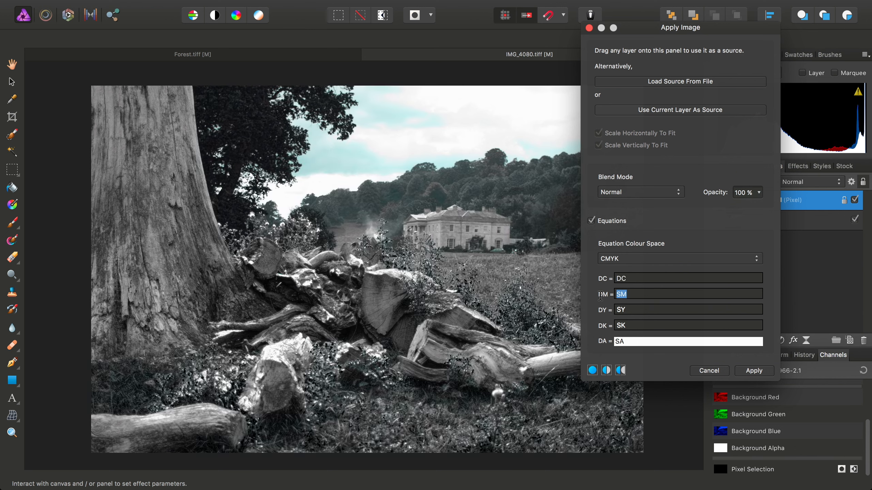
pyautogui.write('DM')
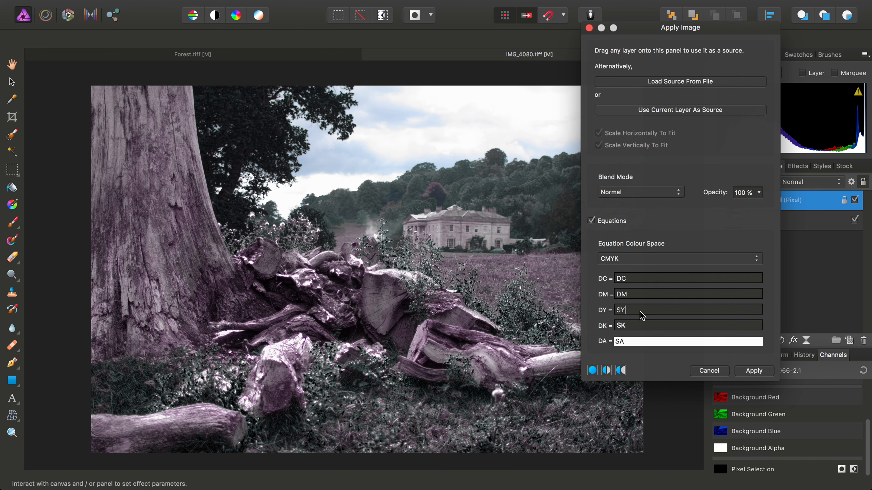
pyautogui.moveTo(640, 312); pyautogui.dragTo(611, 312)
pyautogui.write('D')
pyautogui.moveTo(680, 33); pyautogui.dragTo(753, 20)
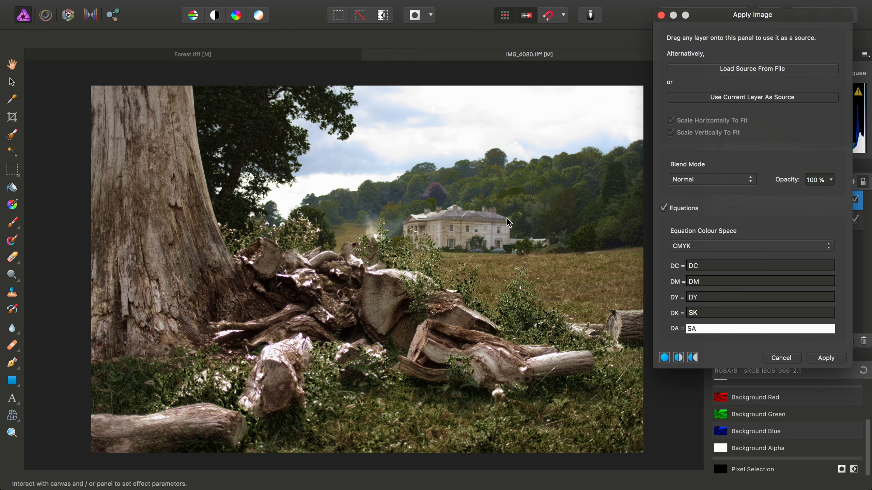
# Inspect the house and trees up close, and set the DK equation to lerp(DK, SK, 0.5)
pyautogui.scroll(5, 504, 183)
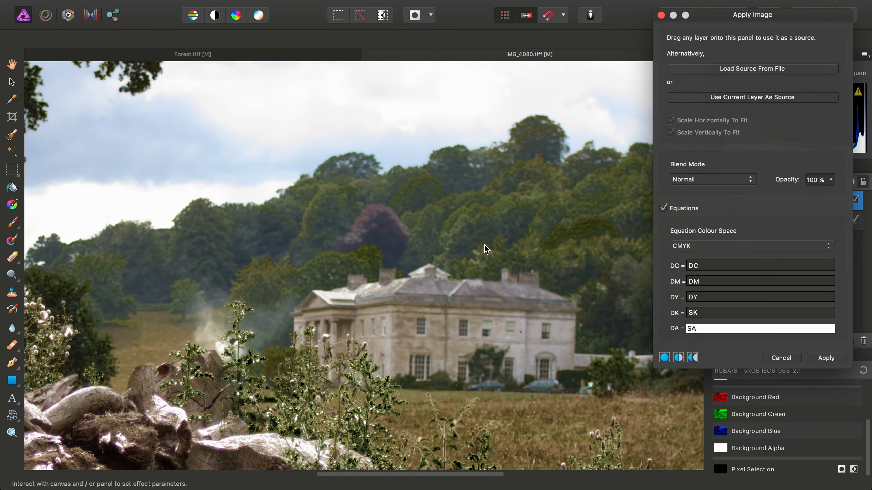
pyautogui.hscroll(5, 484, 245)
pyautogui.hscroll(4, 439, 258)
pyautogui.hscroll(-5, 602, 257)
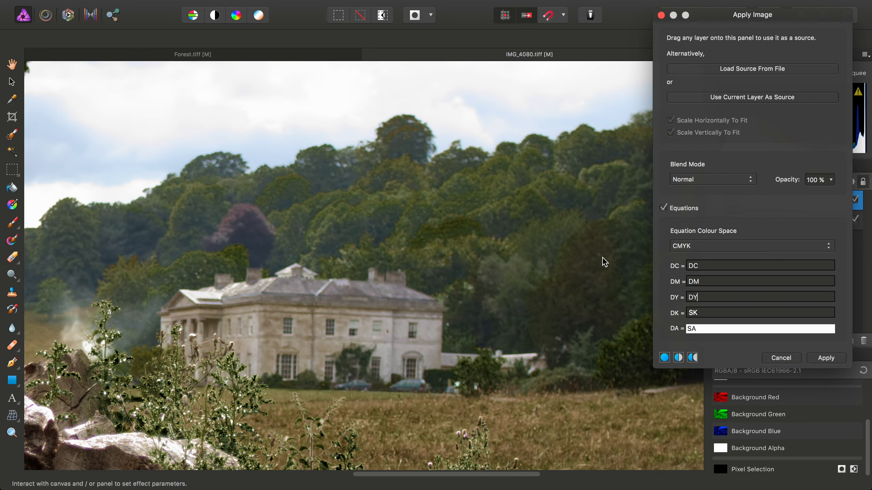
pyautogui.press('super+0')
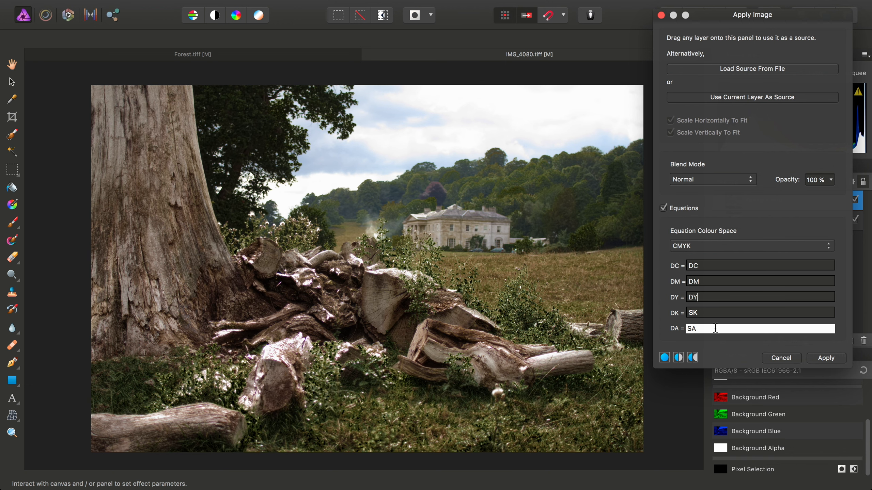
pyautogui.doubleClick(695, 314)
pyautogui.press('BackSpace')
pyautogui.write(')')
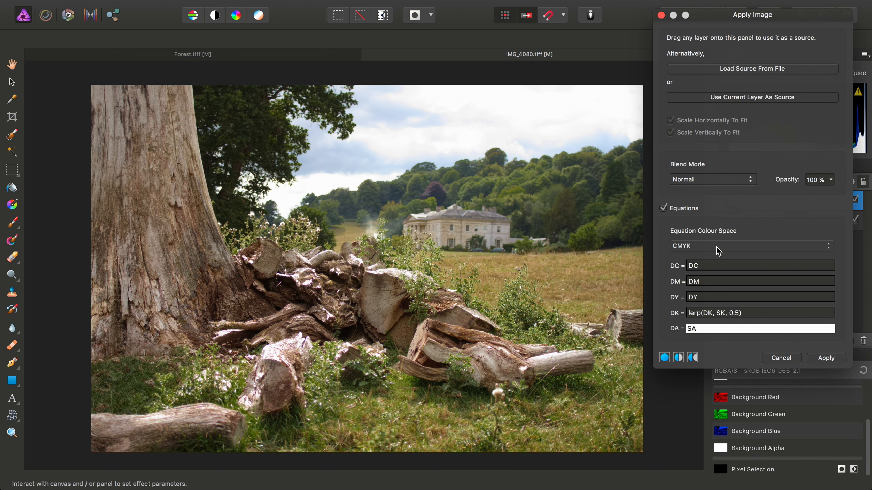
# Compare the photo before and after the CMYK equations using the split preview
pyautogui.click(679, 358)
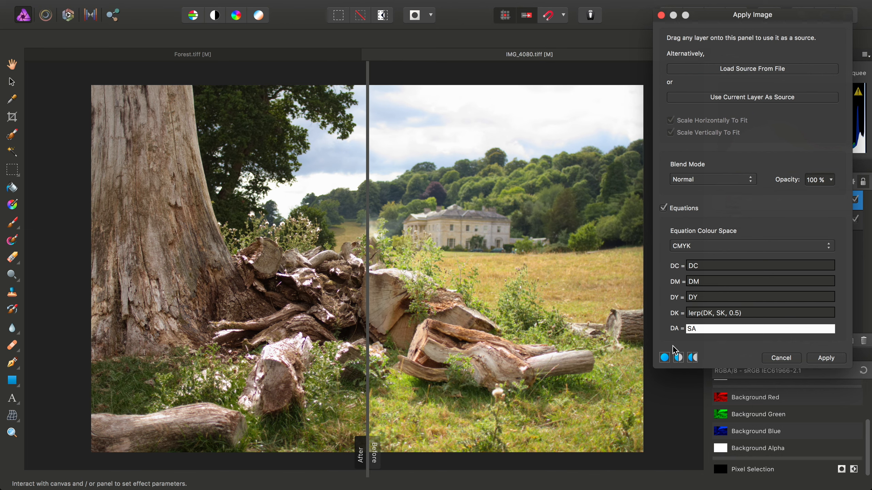
pyautogui.moveTo(367, 266); pyautogui.dragTo(649, 394)
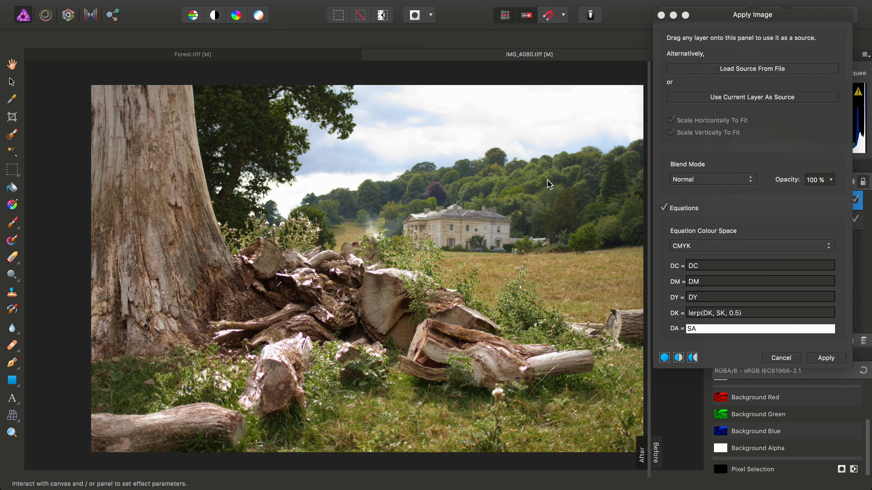
pyautogui.moveTo(651, 197); pyautogui.dragTo(650, 304)
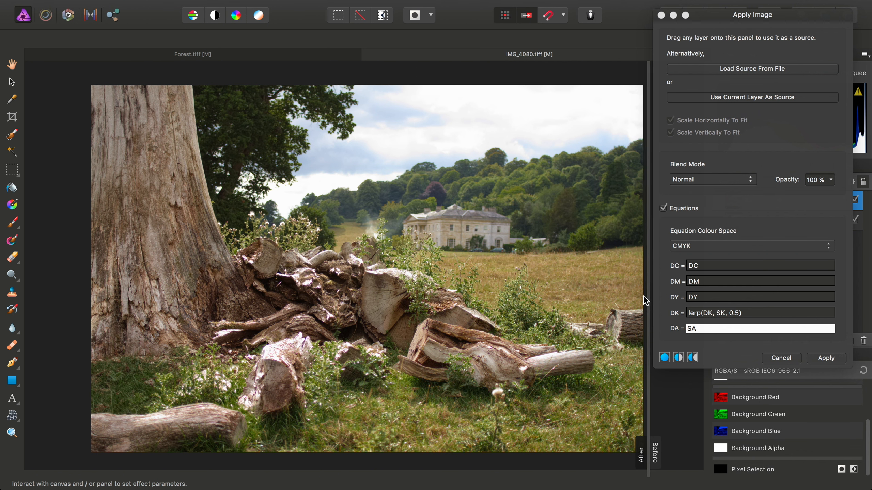
# Try blend factors of 0.2 and 0.7 in the DK lerp equation
pyautogui.click(782, 313)
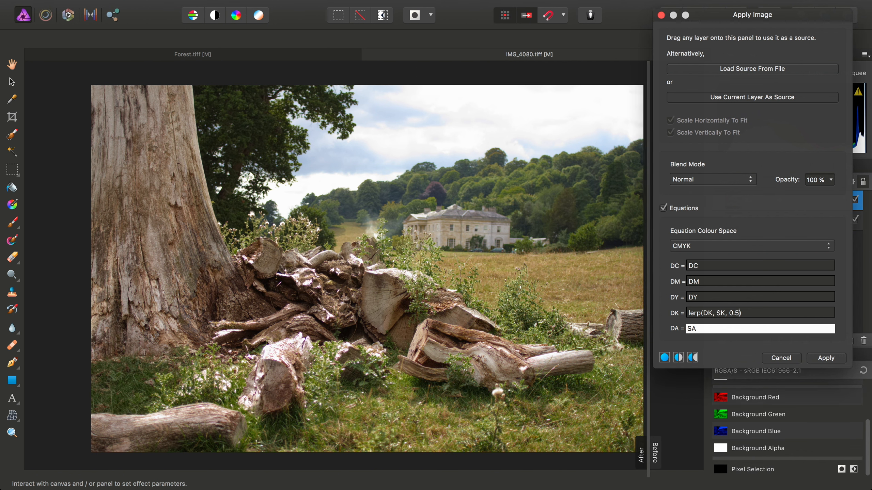
pyautogui.hotkey('shift', 'Left')
pyautogui.write('2')
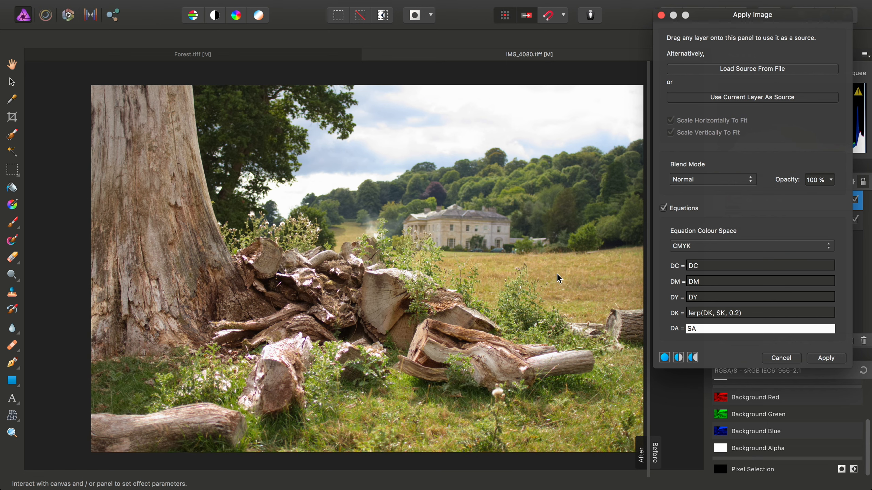
pyautogui.hotkey('shift', 'Left')
pyautogui.write('7')
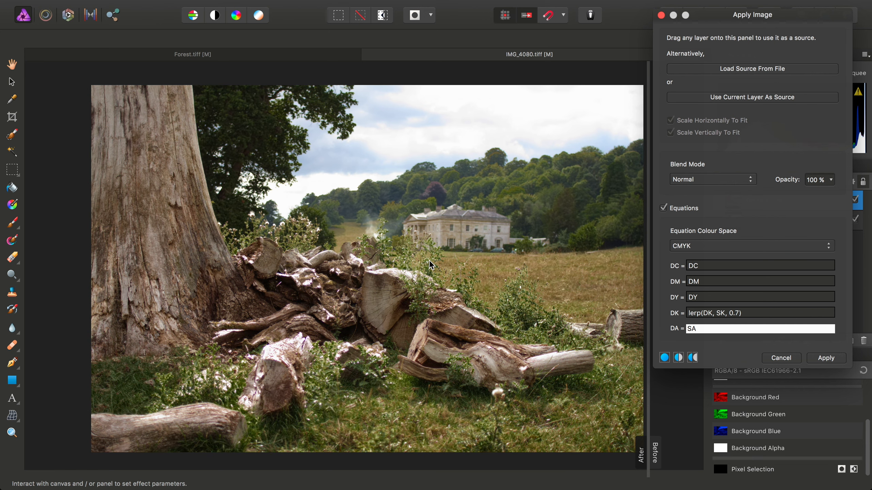
# Set the DK equation's blend factor to 0.5 and apply the Apply Image filter
pyautogui.press('BackSpace')
pyautogui.write('5')
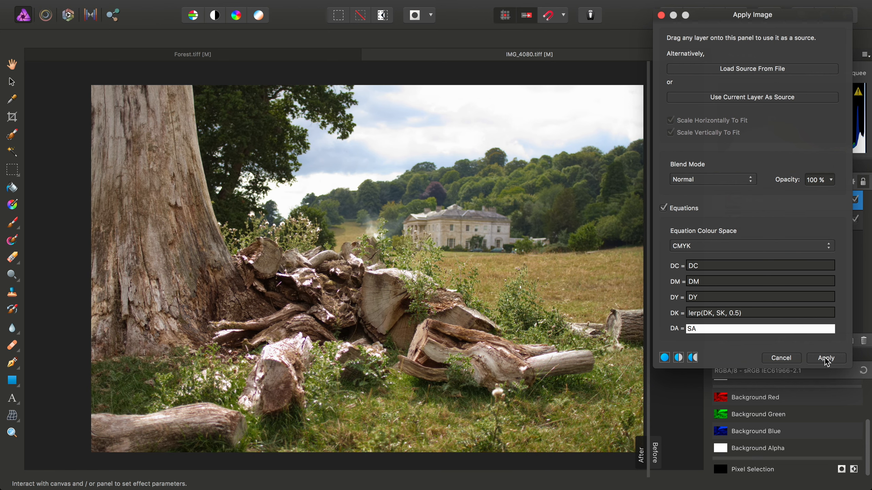
pyautogui.click(816, 361)
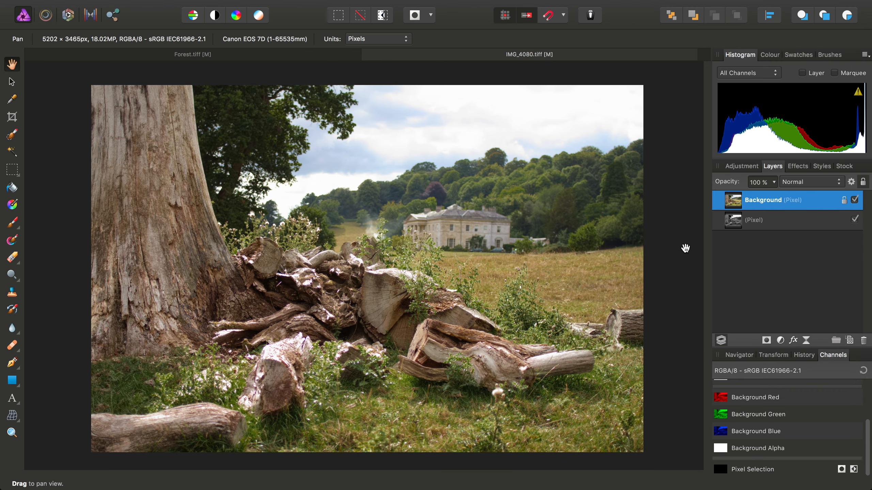